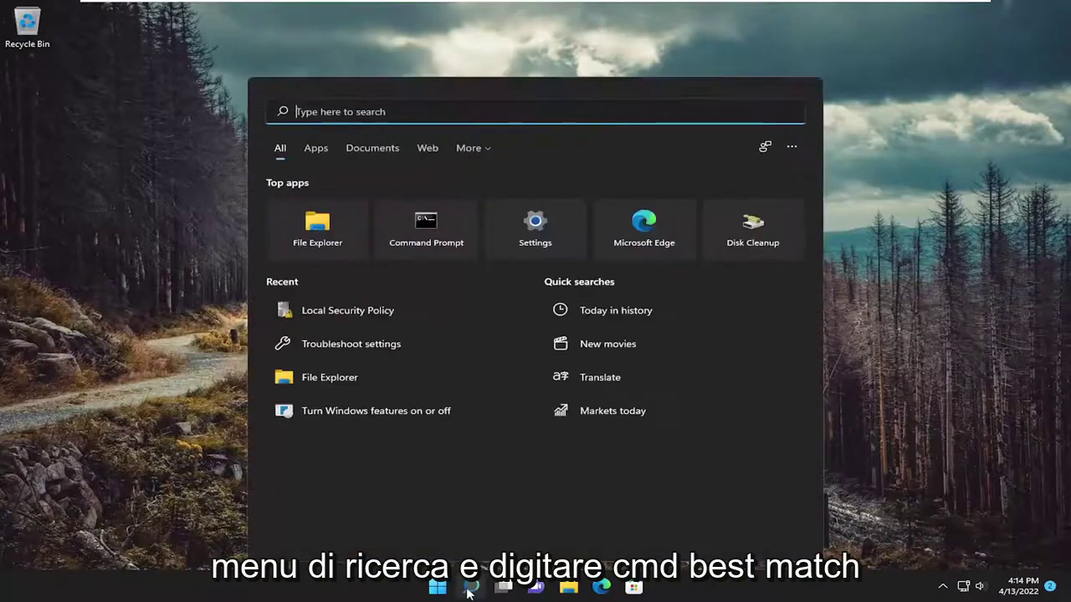
Step: Launch Command Prompt as administrator from a 'cmd' search and approve the UAC prompt
text(cmd)
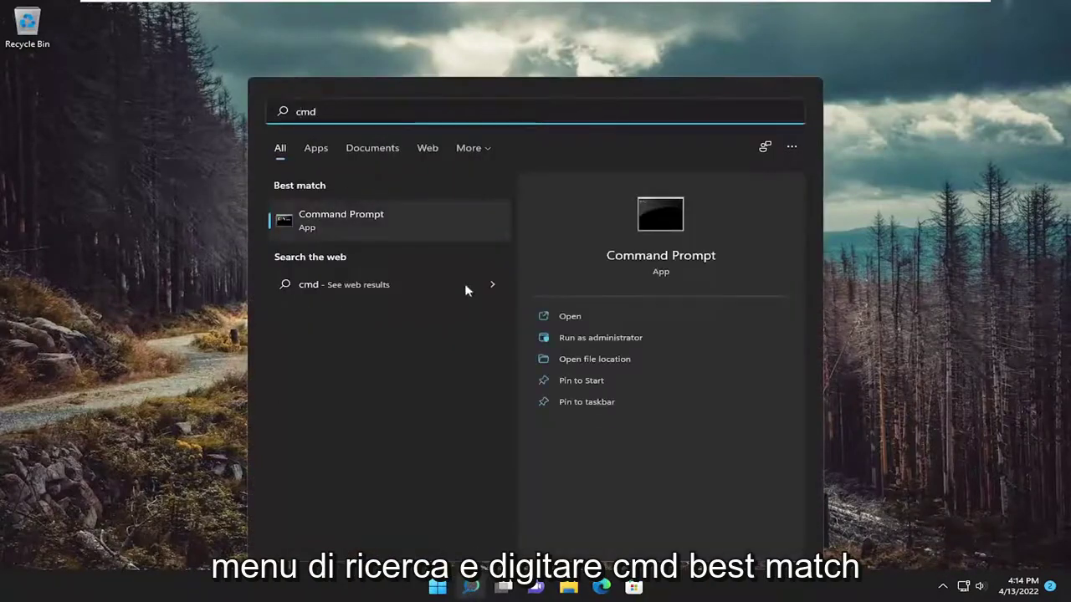
right_click(328, 223)
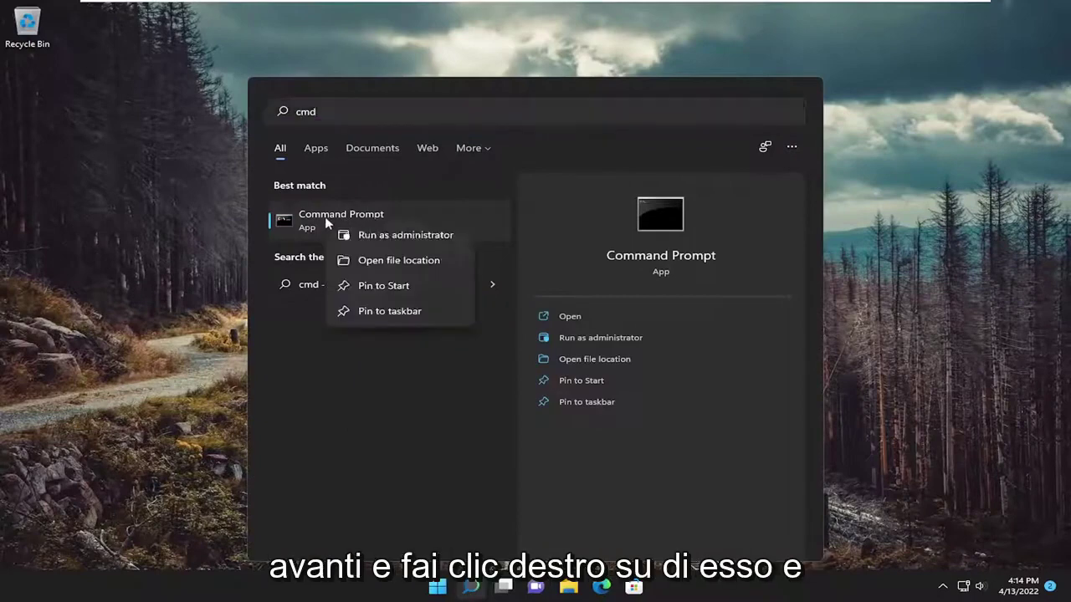
click(401, 238)
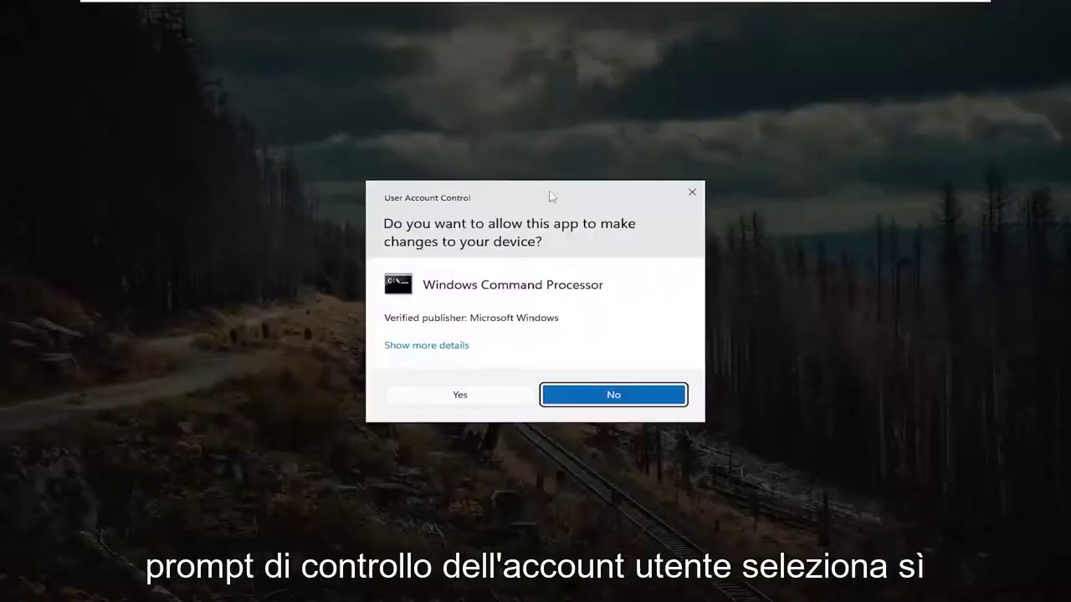
click(489, 398)
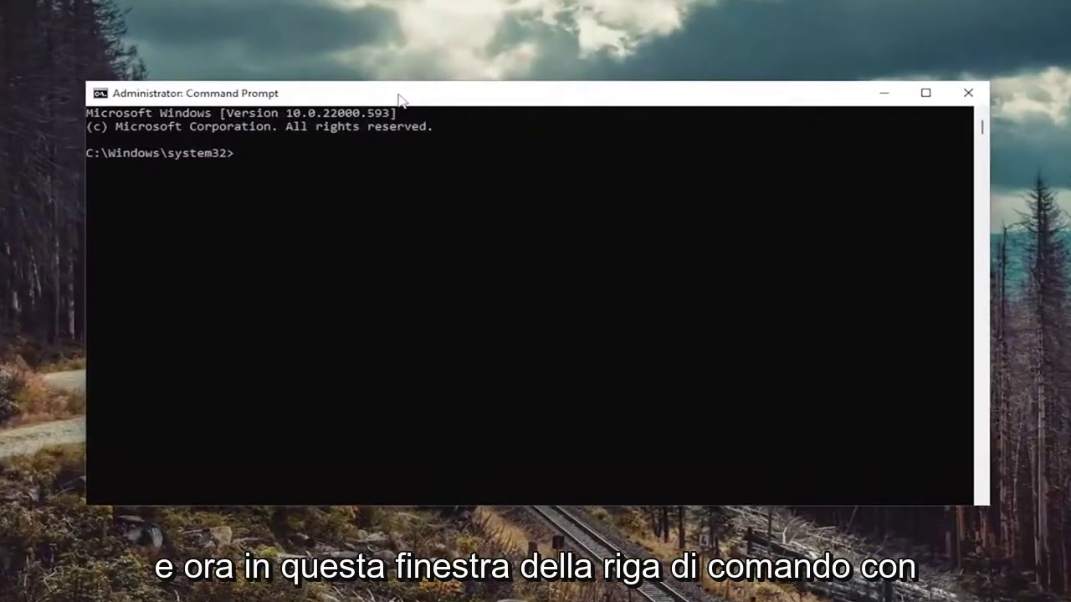
Step: Run ipconfig /flushdns to clear the DNS resolver cache
text(ipcon)
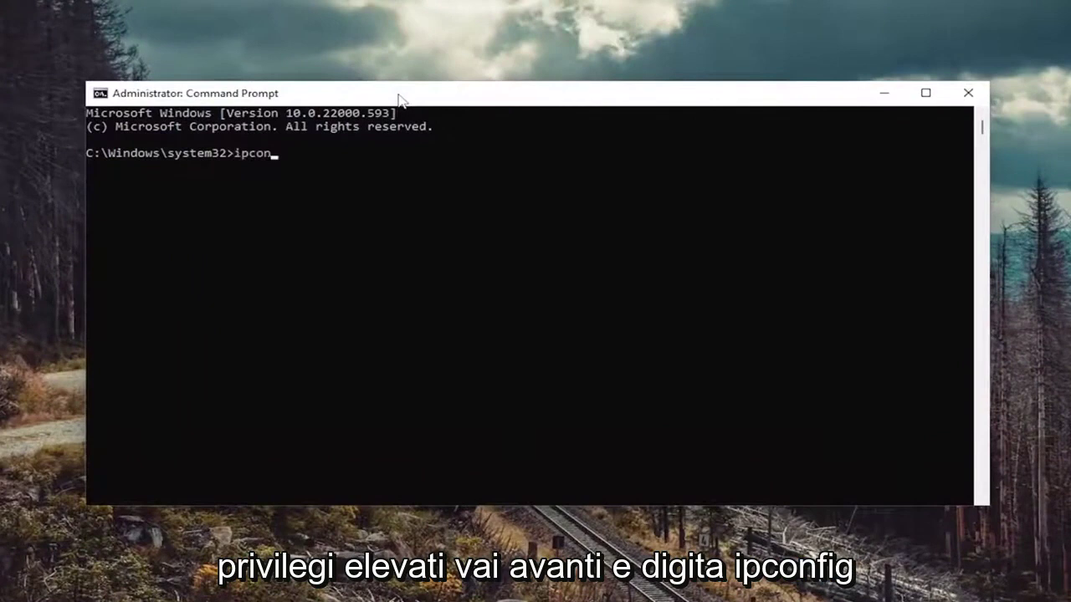
text(fig /f)
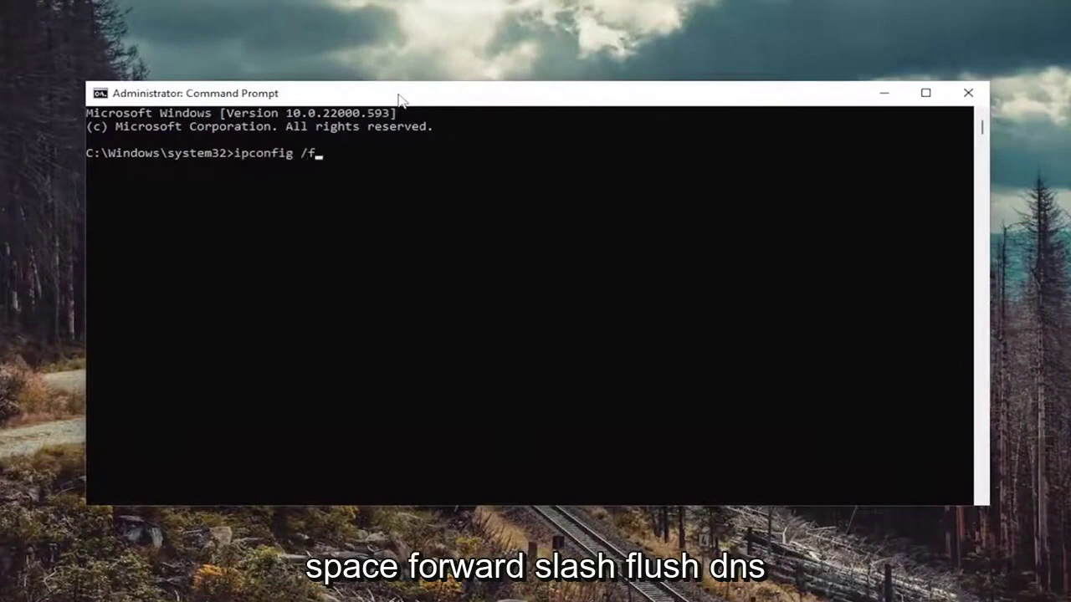
text(lushdns)
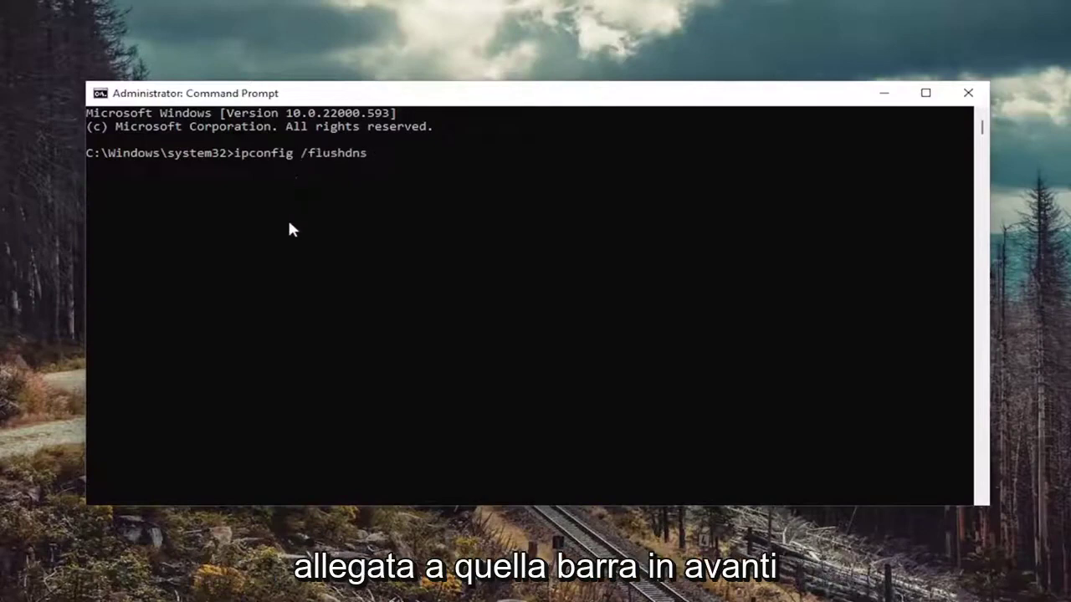
key(Return)
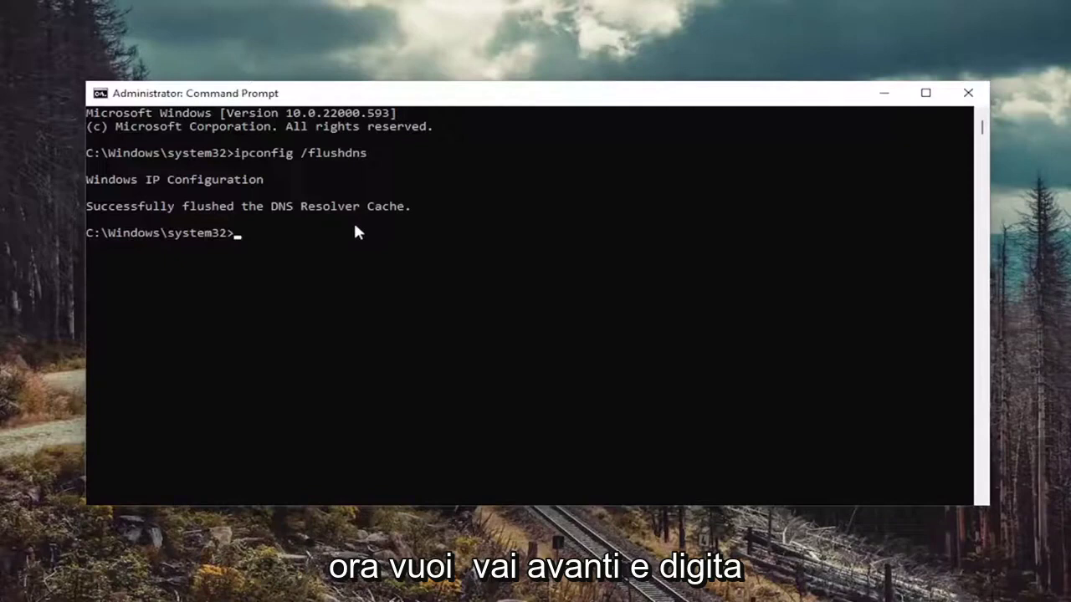
Step: Run netsh winsock reset to reset the Winsock catalog
text(netsh win)
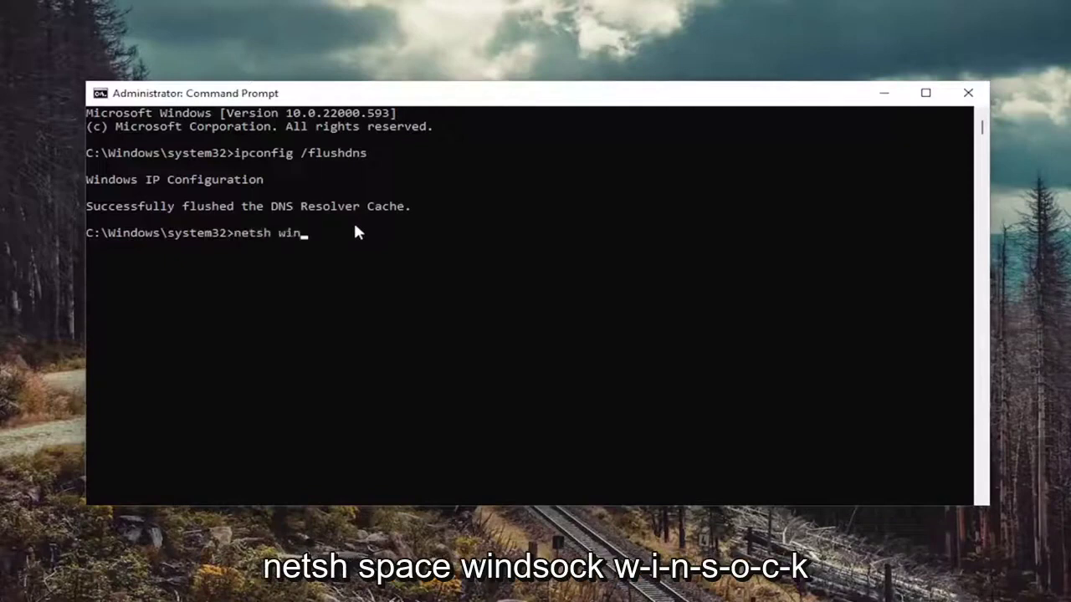
text(sock reset)
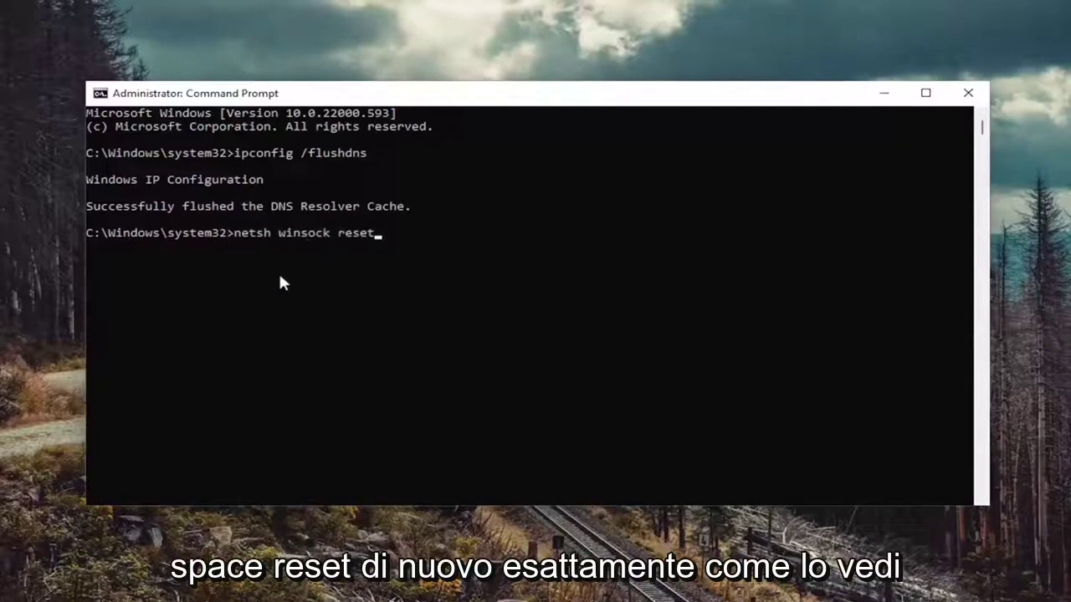
key(Return)
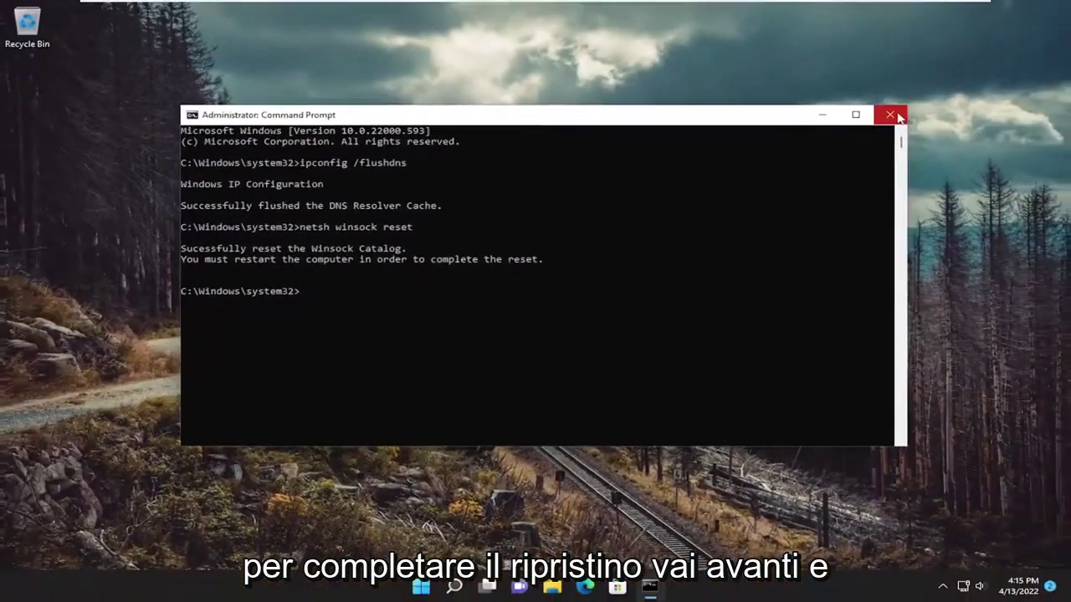
Step: Close Command Prompt and restart Windows from the Start button's shortcut menu
click(890, 115)
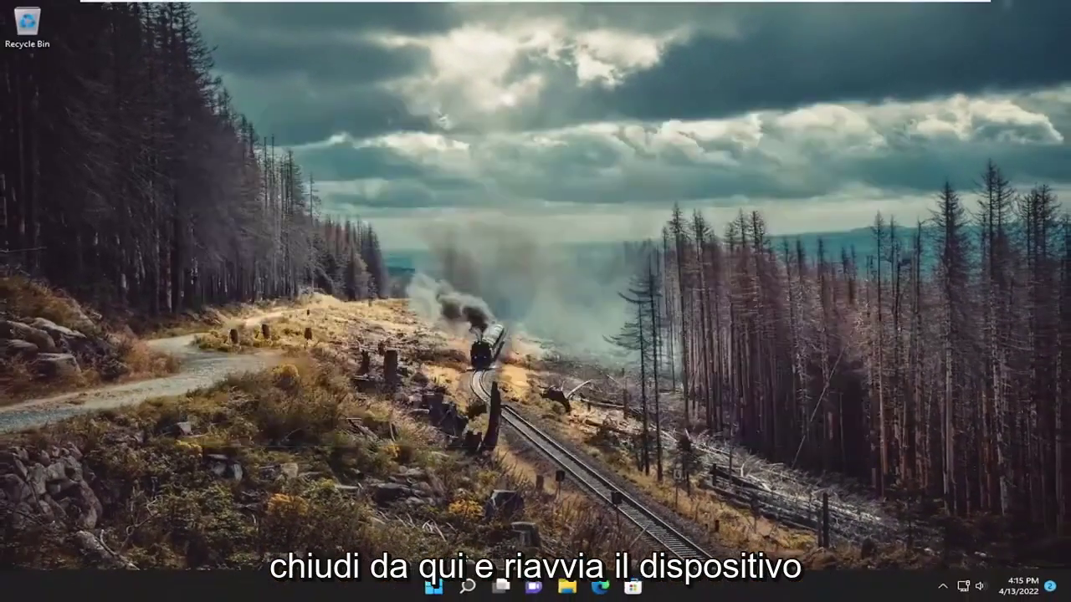
right_click(436, 588)
mouse_move(457, 538)
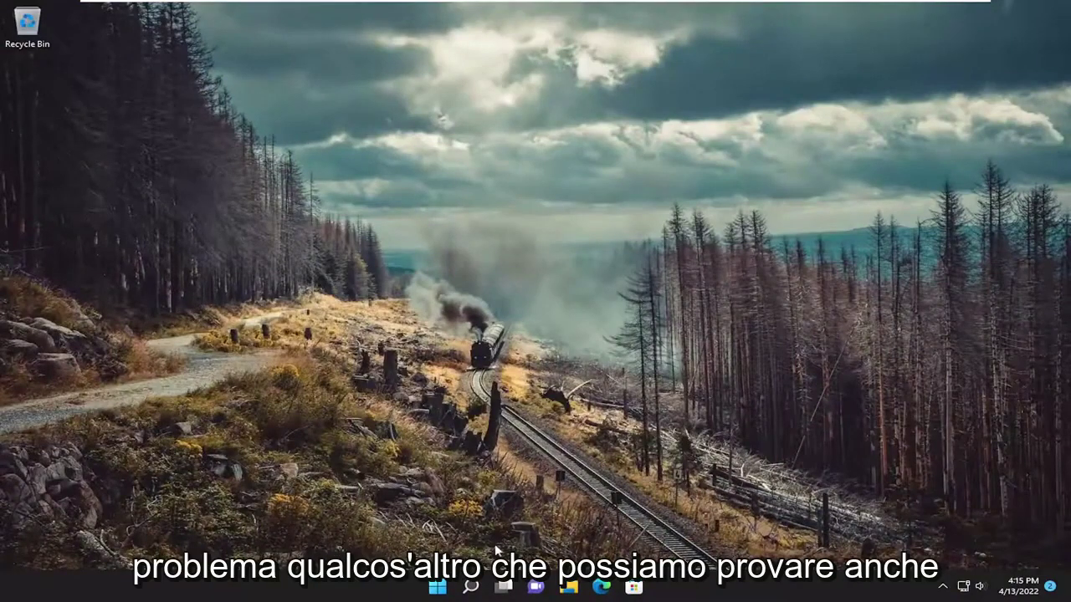
Step: Search 'troubleshoot' and open the Troubleshoot settings page
click(474, 588)
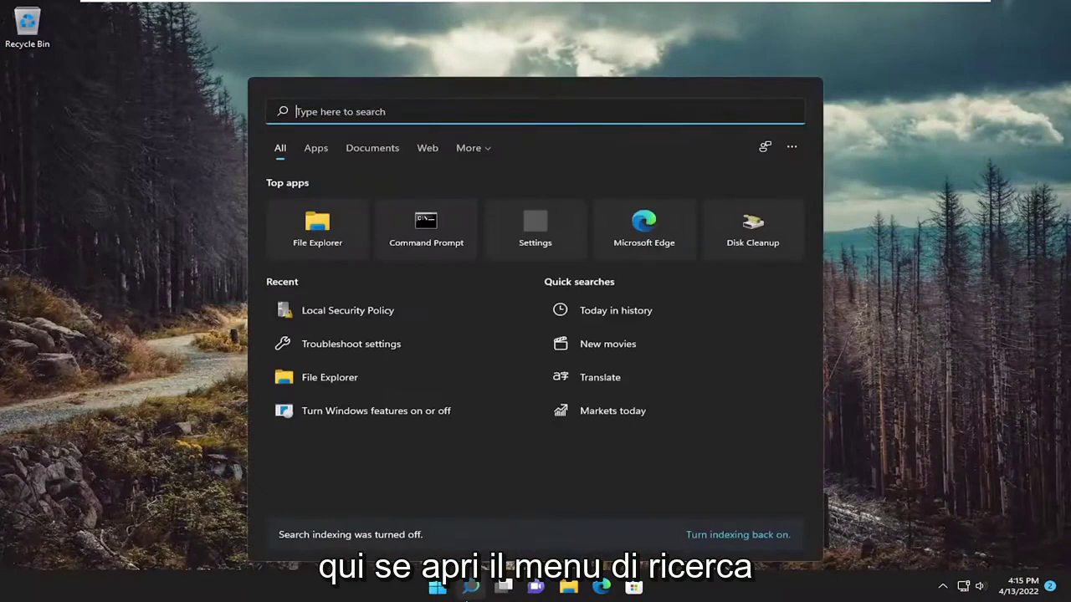
text(troublesh)
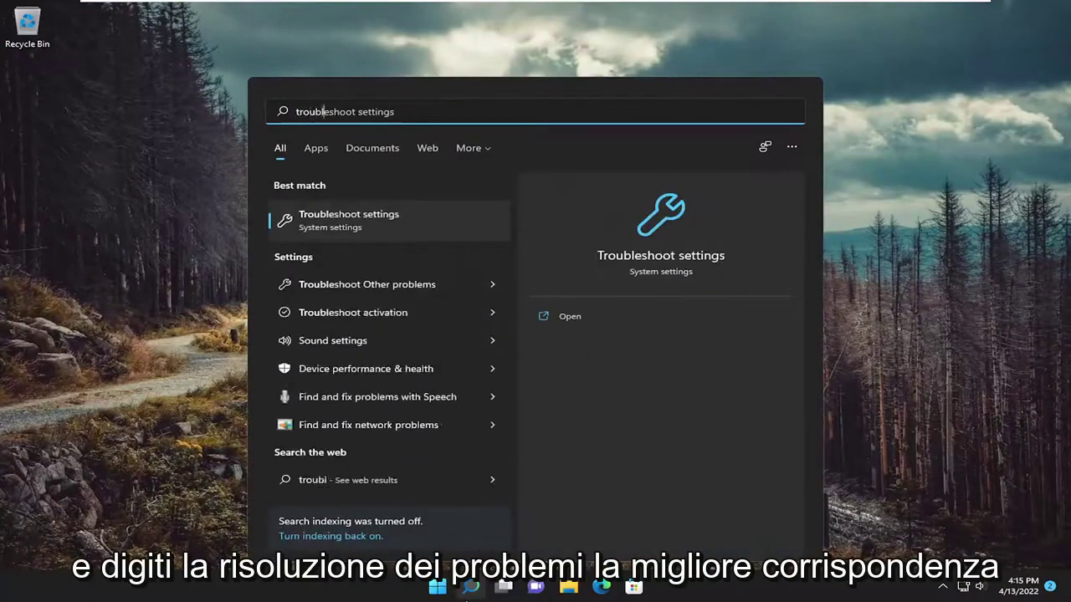
text(oot)
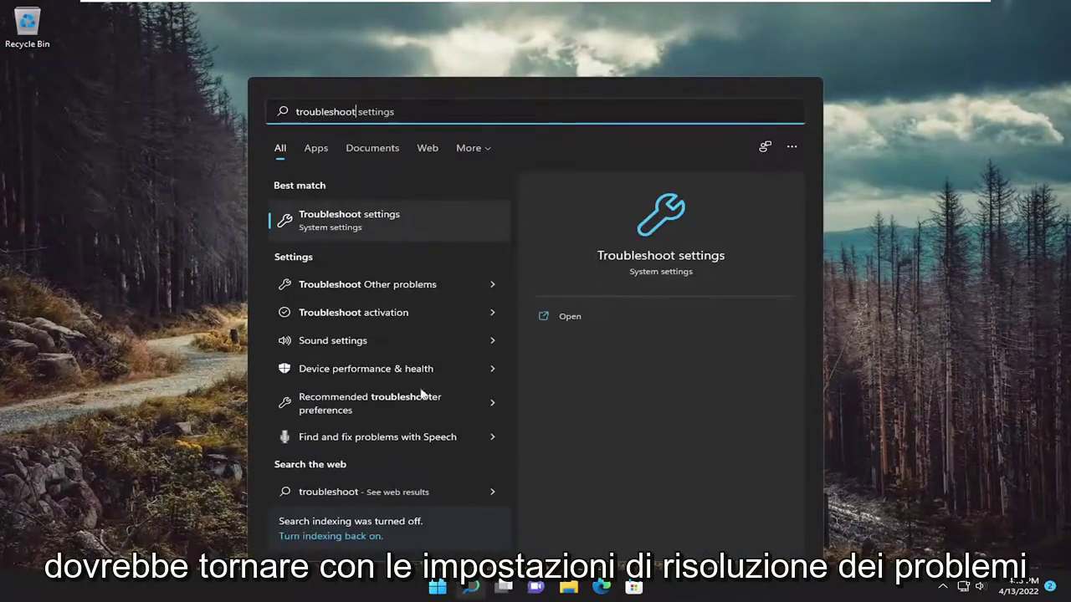
click(390, 220)
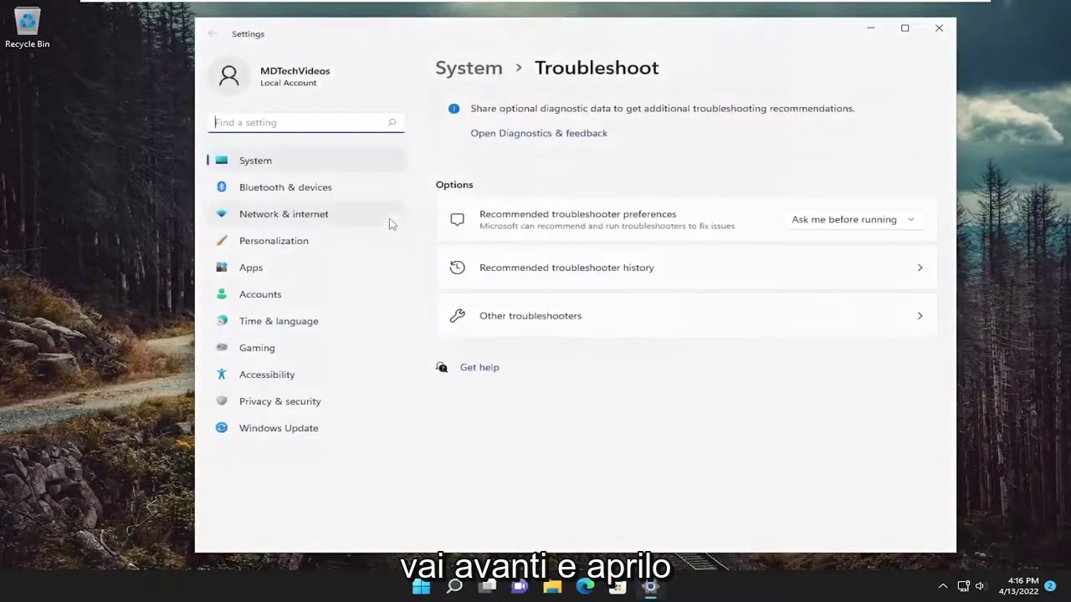
Step: Run the Internet Connections troubleshooter for connecting to the Internet, then close it
click(540, 322)
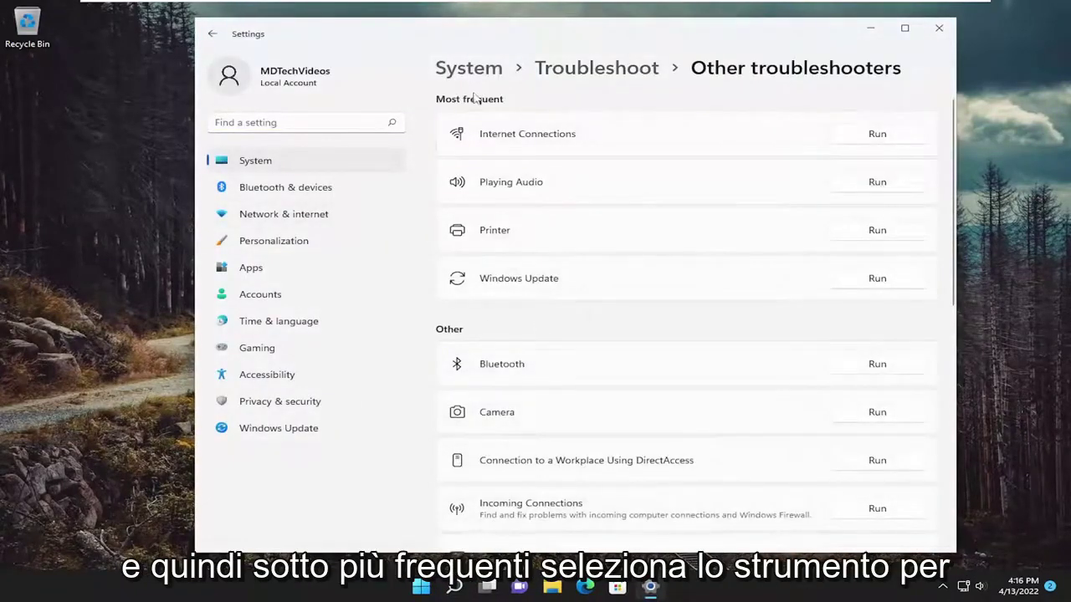
click(876, 134)
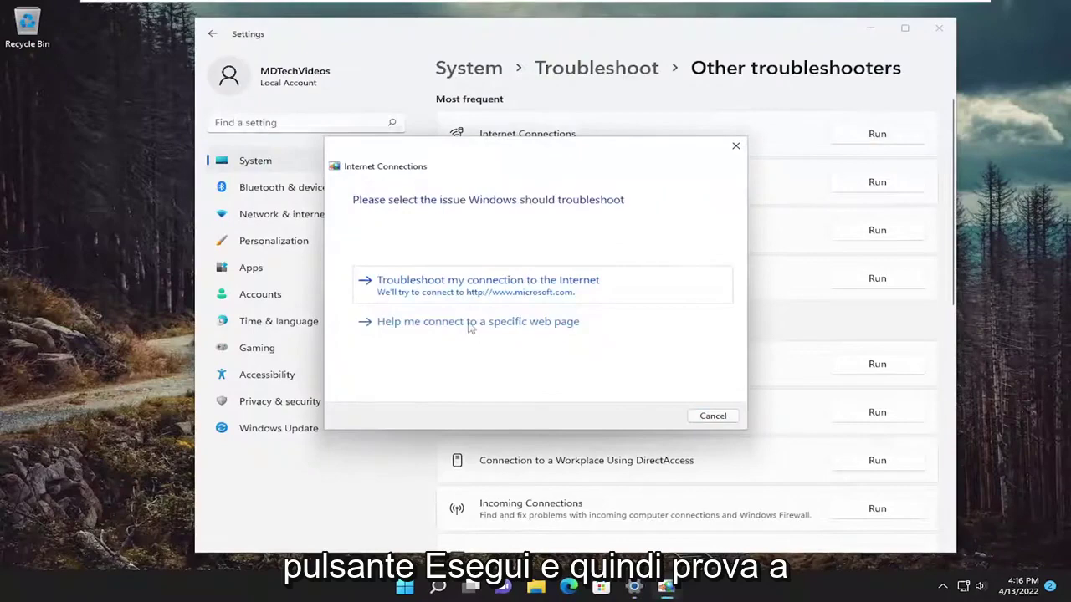
click(471, 288)
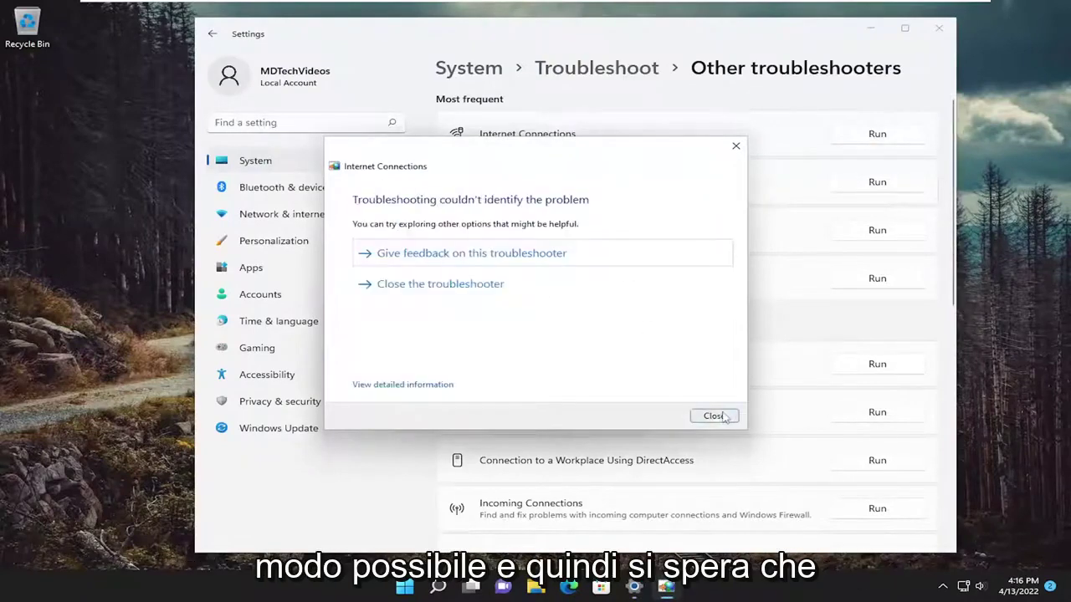
click(714, 416)
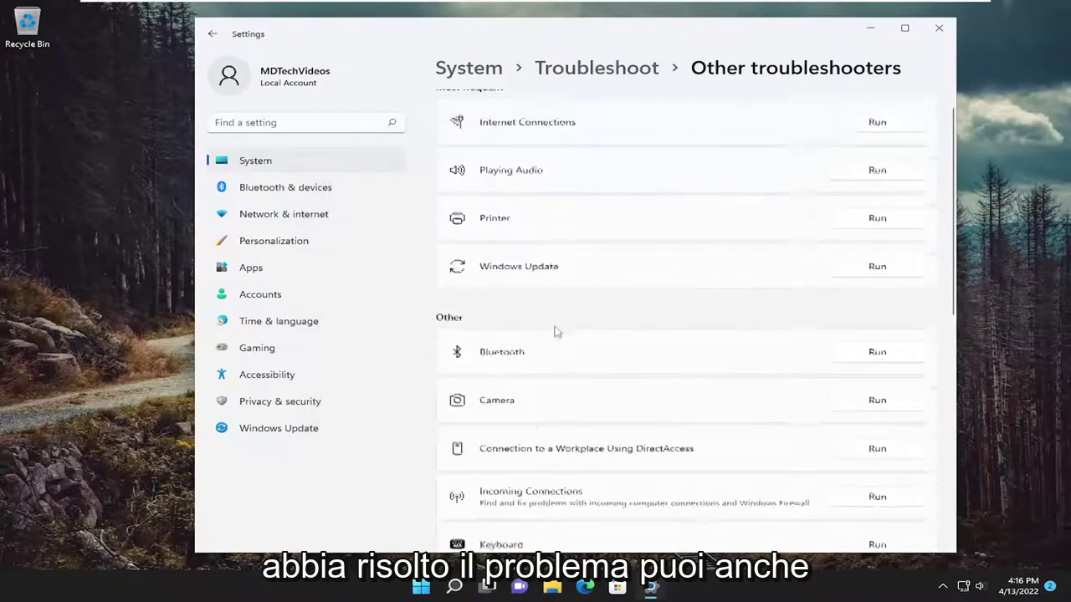
Step: Run the Network Adapter troubleshooter for a specific website 'g', then close it and Settings
scroll(482, 334, down, 3)
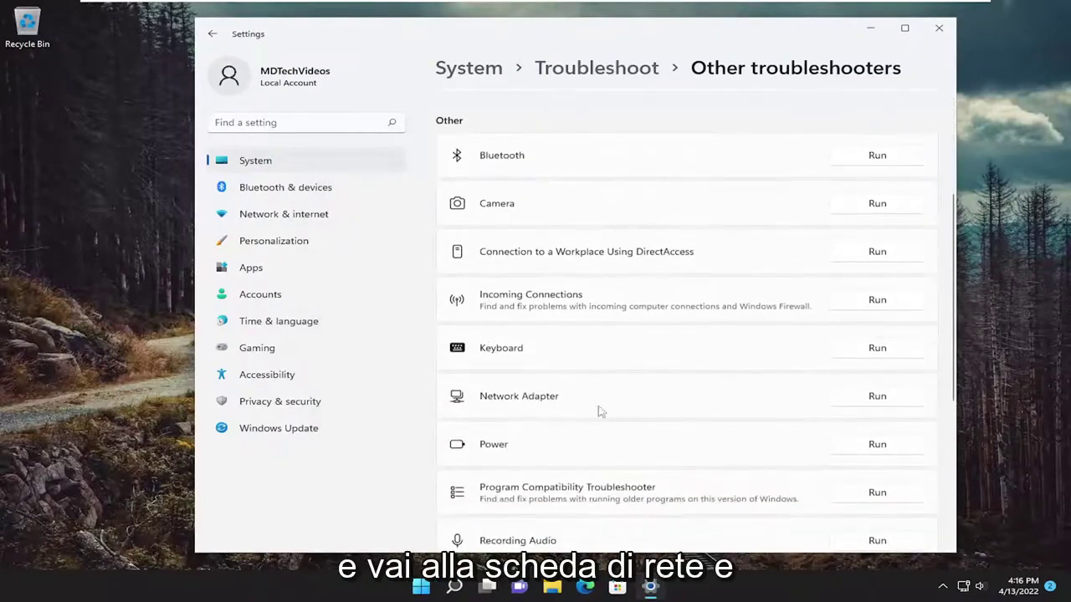
click(877, 397)
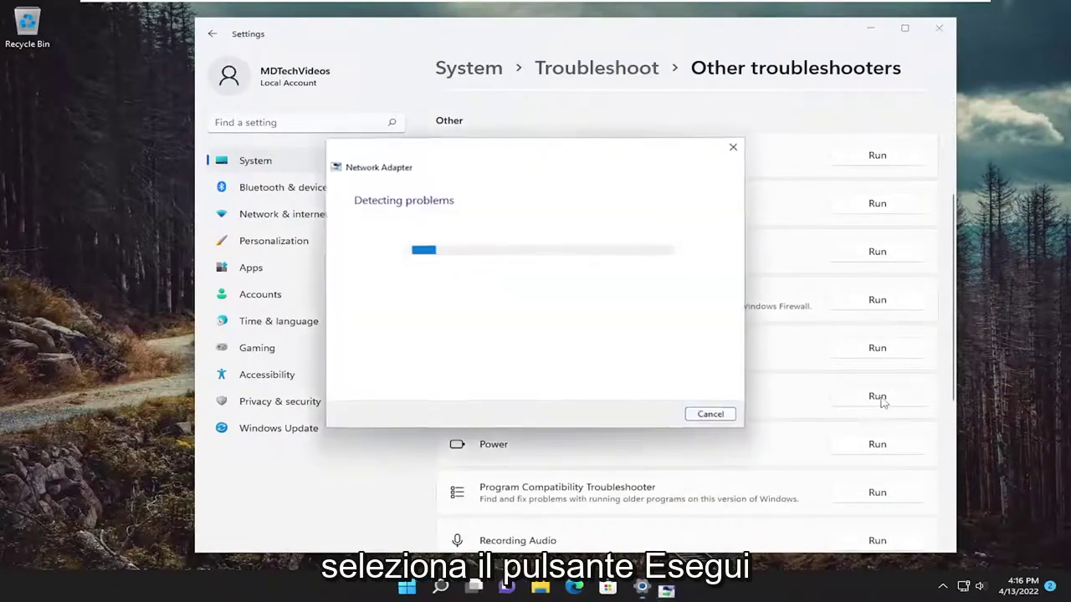
click(654, 416)
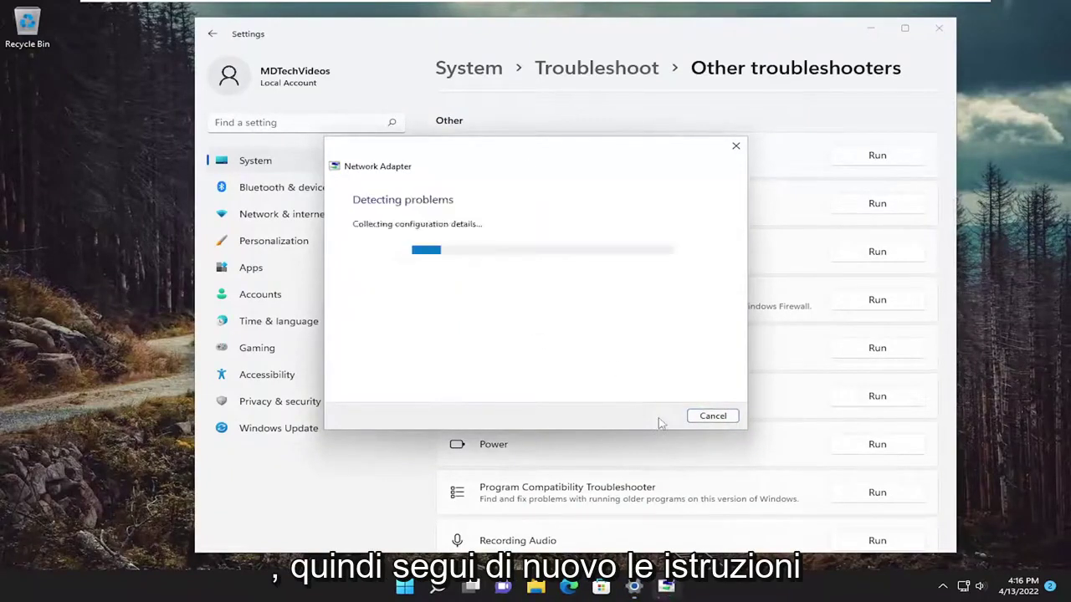
click(468, 280)
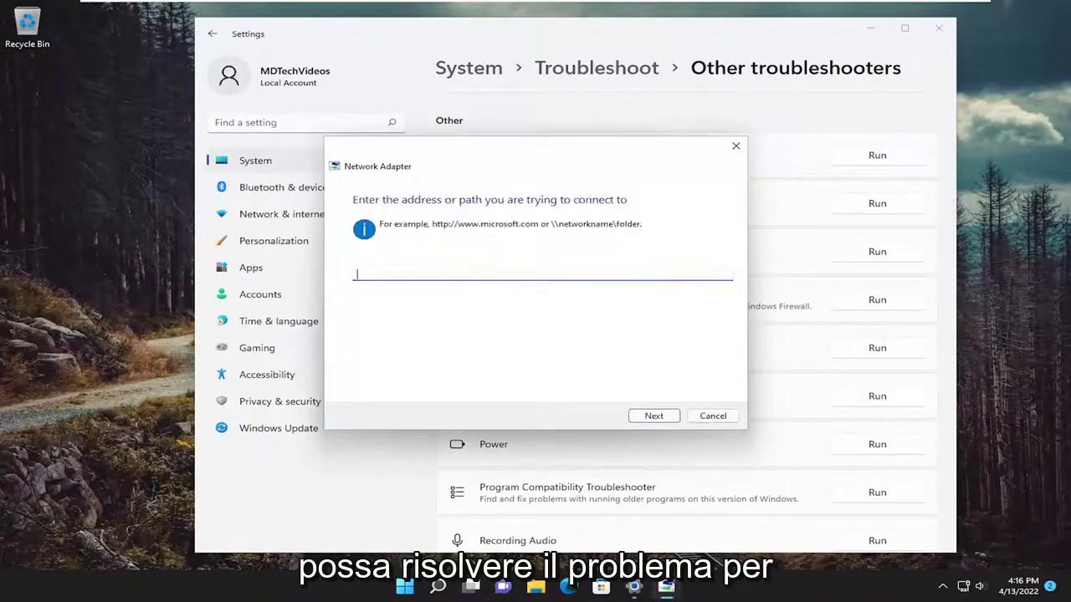
text(google.com)
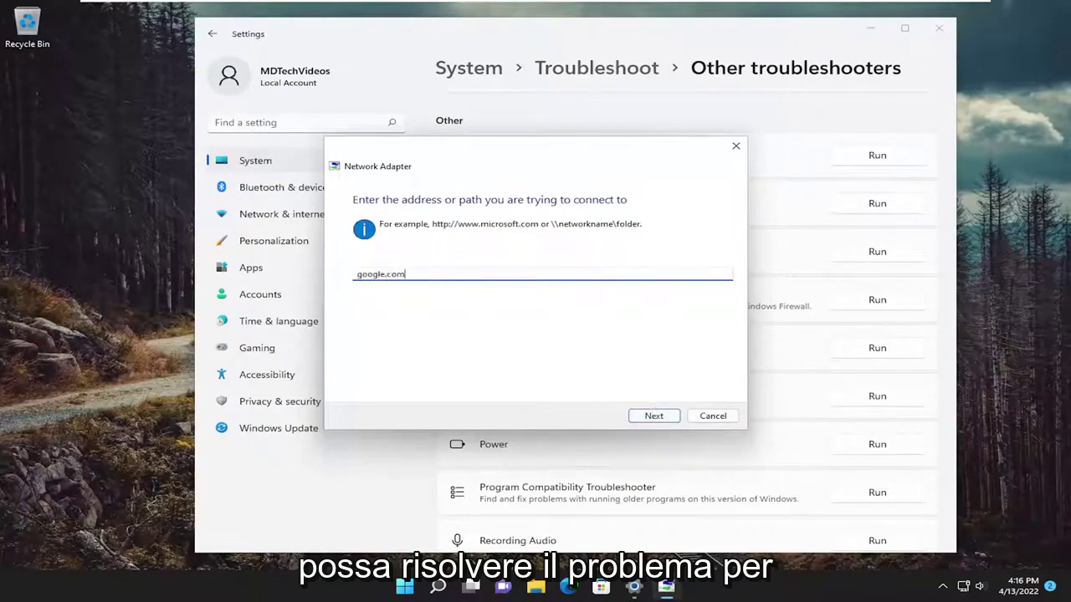
click(654, 416)
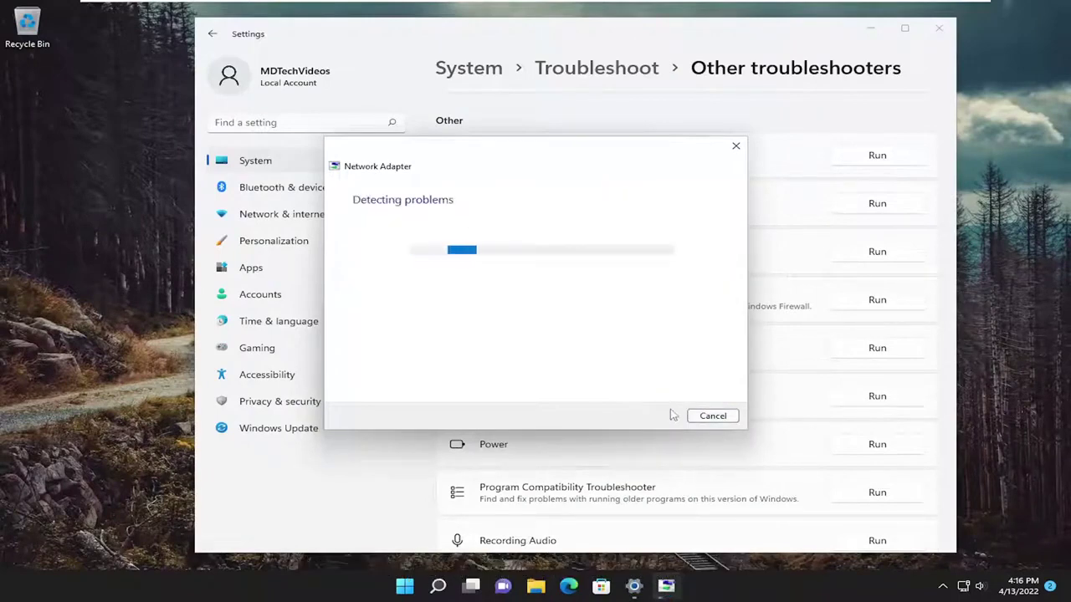
click(736, 146)
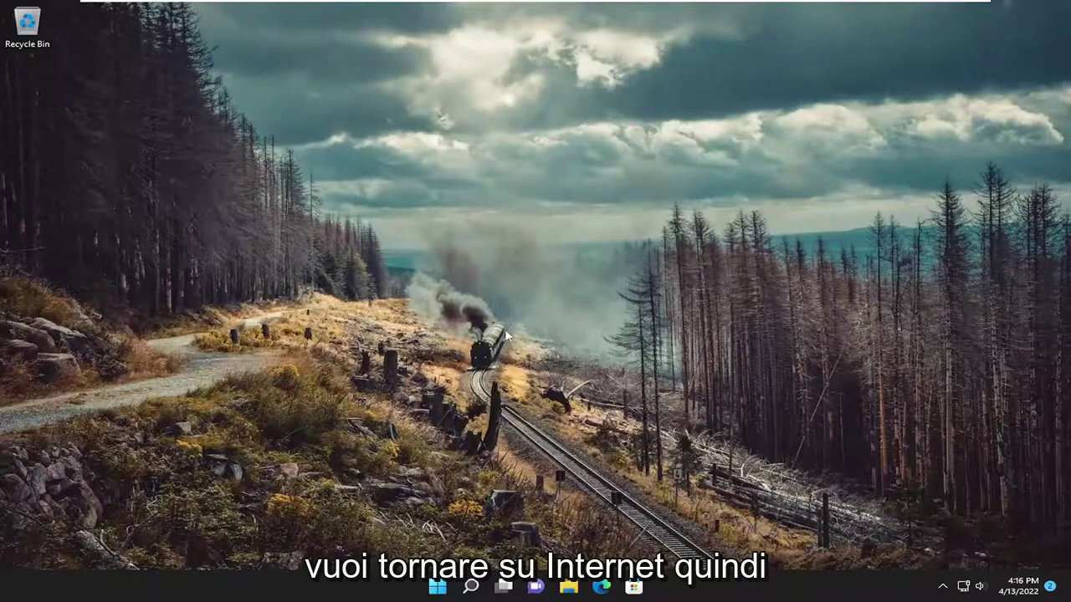
Step: Reopen the Settings app via a 'settings' search and go to Network & internet
click(471, 588)
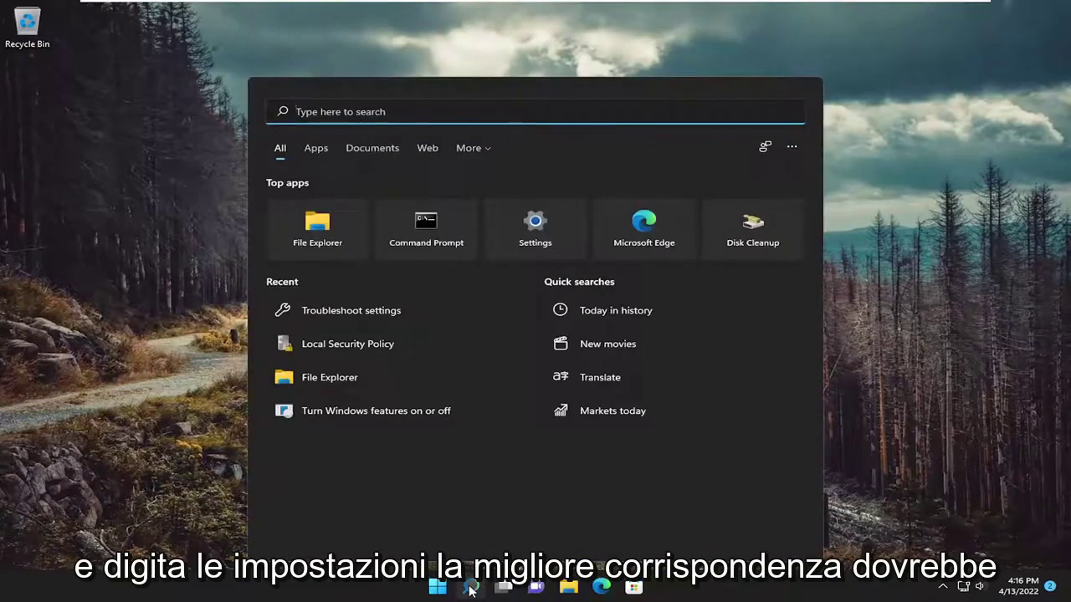
text(settings)
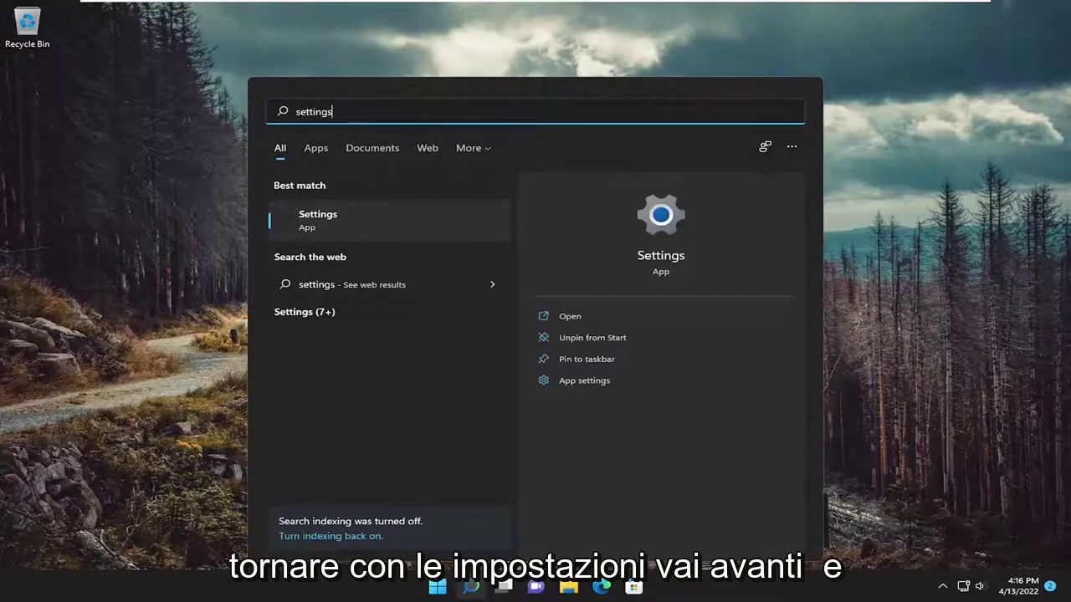
click(299, 226)
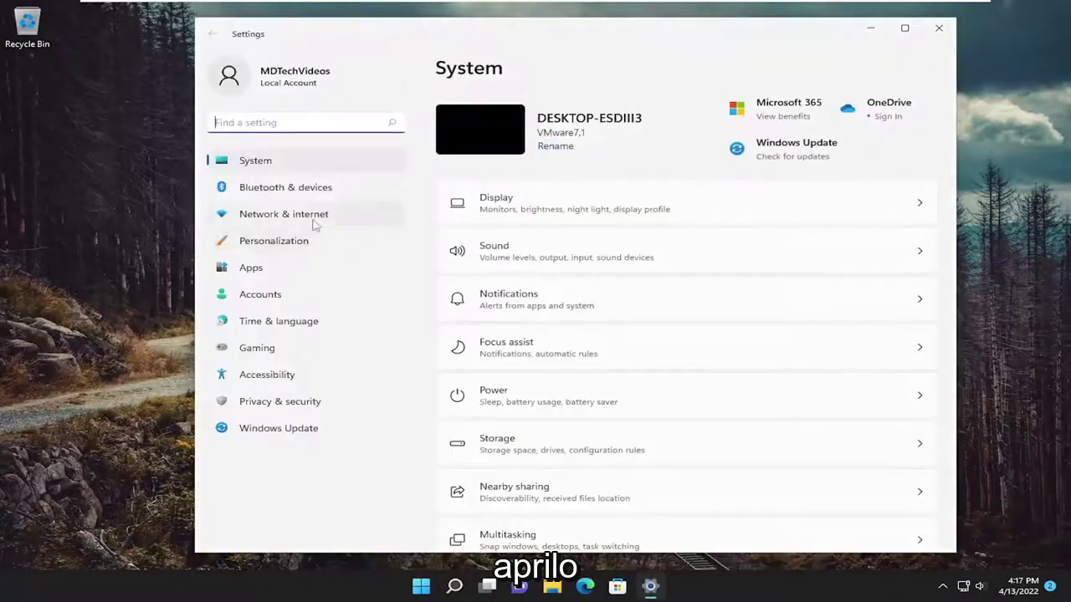
click(282, 215)
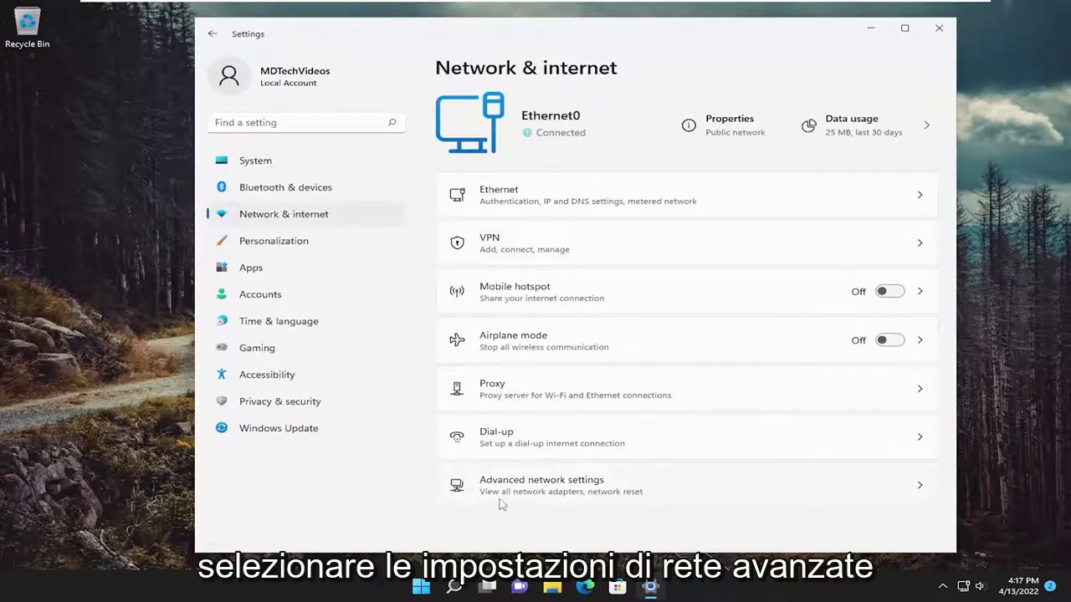
Step: Reset all network settings via Advanced network settings > Network reset, confirming and dismissing the sign-out notice
click(572, 483)
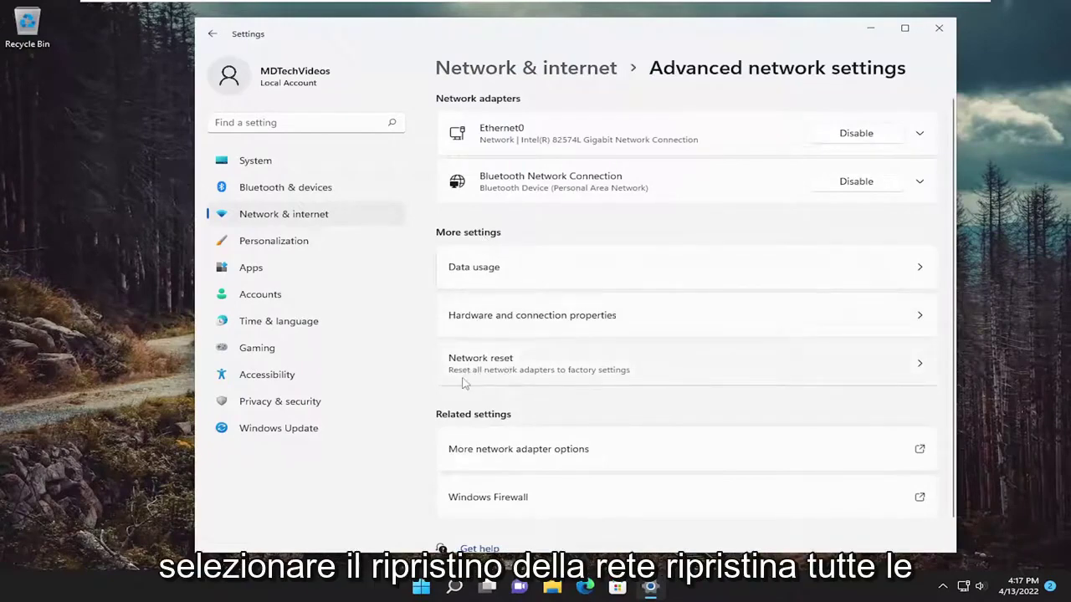
click(672, 373)
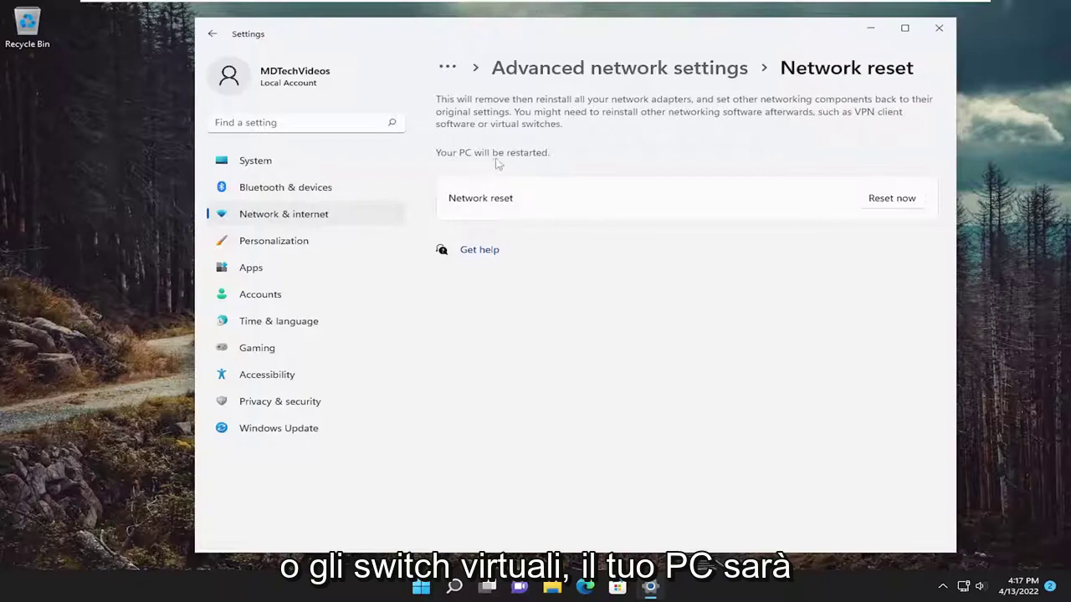
click(893, 203)
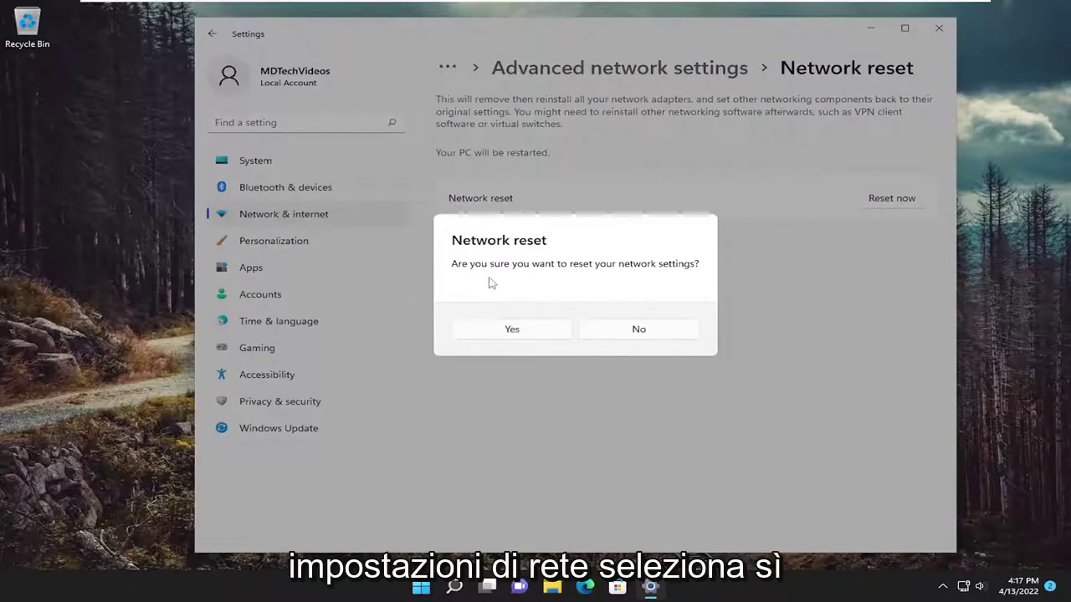
click(509, 329)
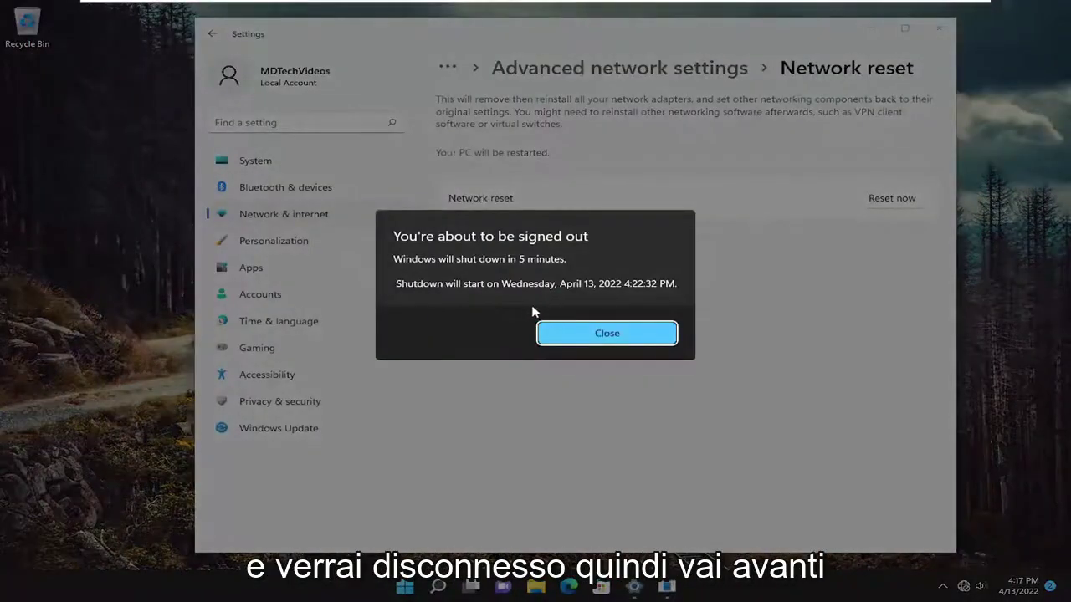
click(584, 336)
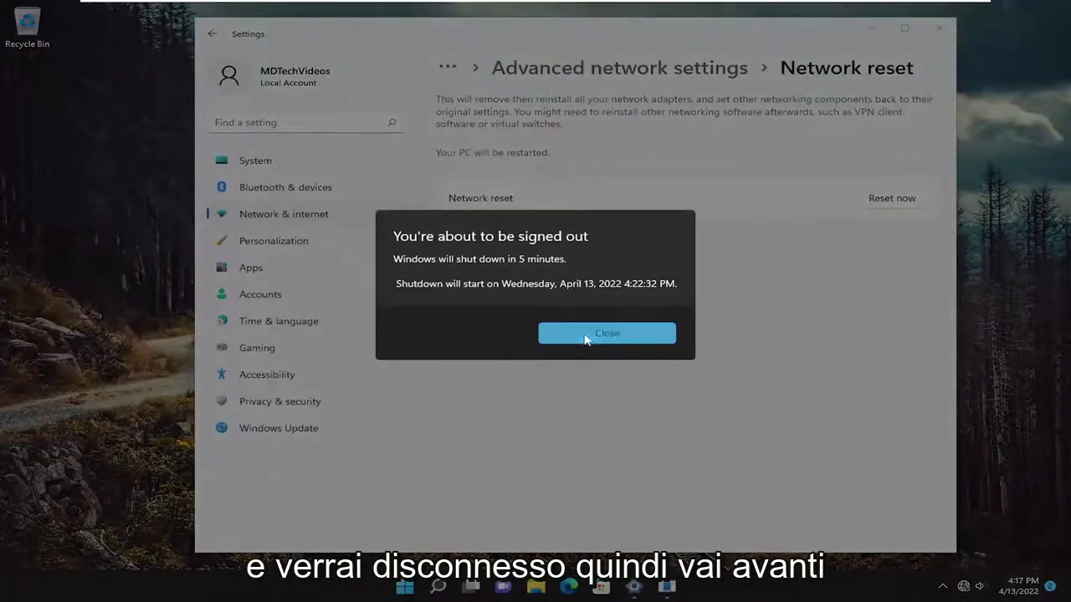
click(940, 29)
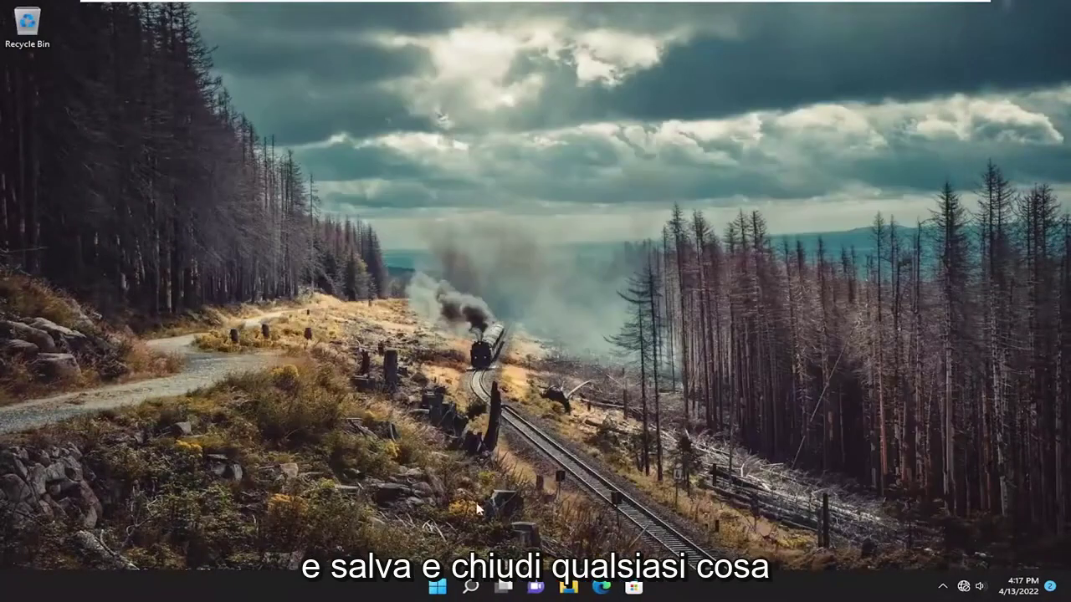
right_click(437, 588)
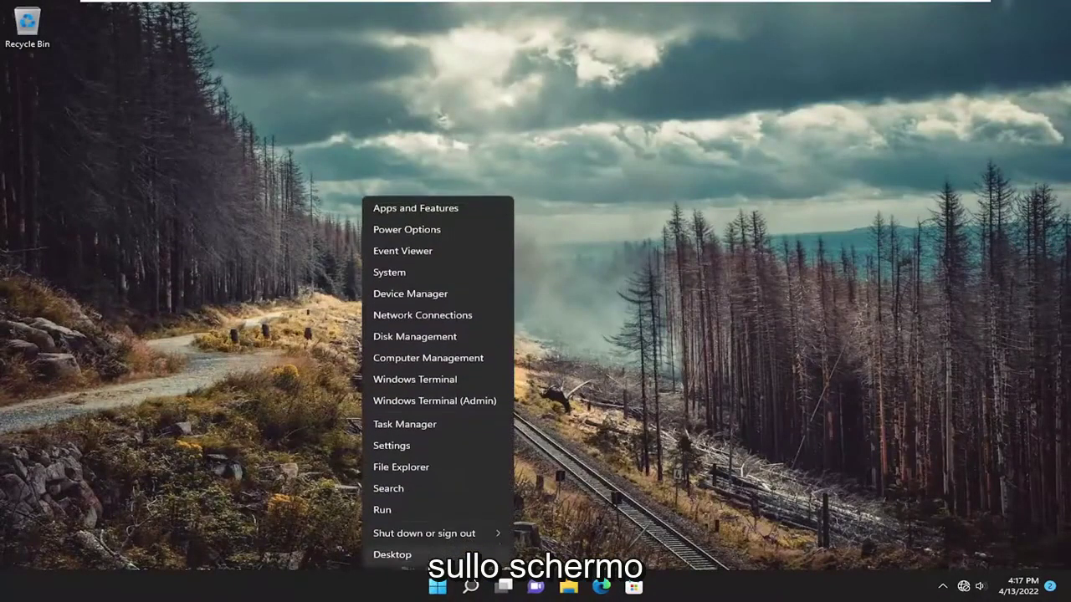